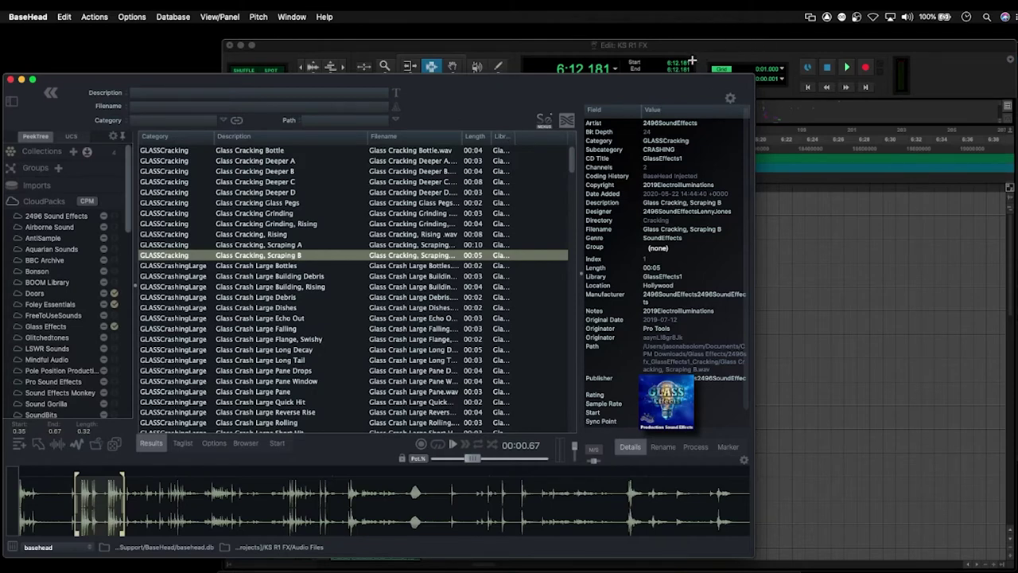
# - Verify in Session Setup that the Pro Tools session is 48 kHz, 24 bit, then return to BaseHead
pyautogui.click(214, 444)
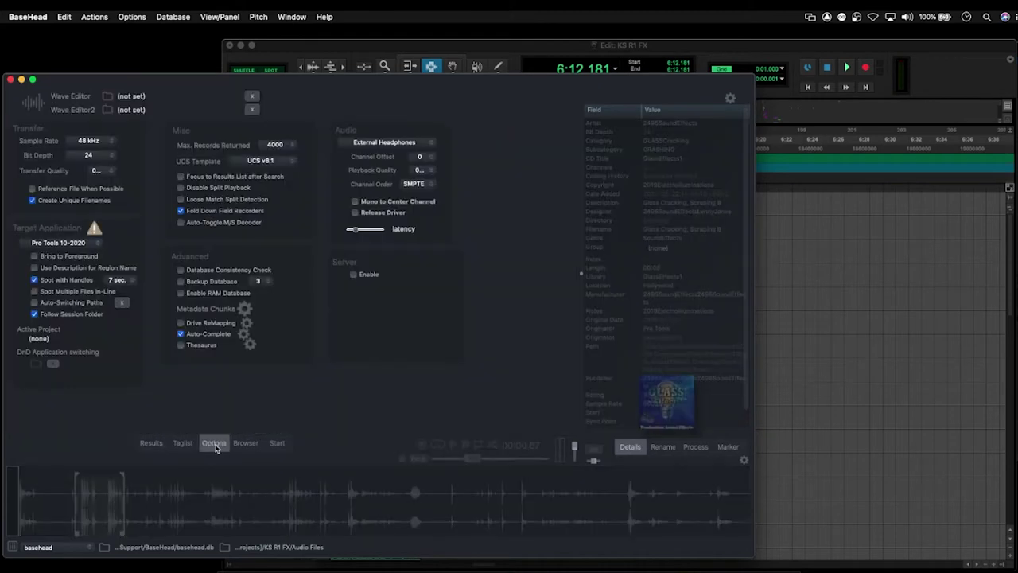
pyautogui.click(690, 47)
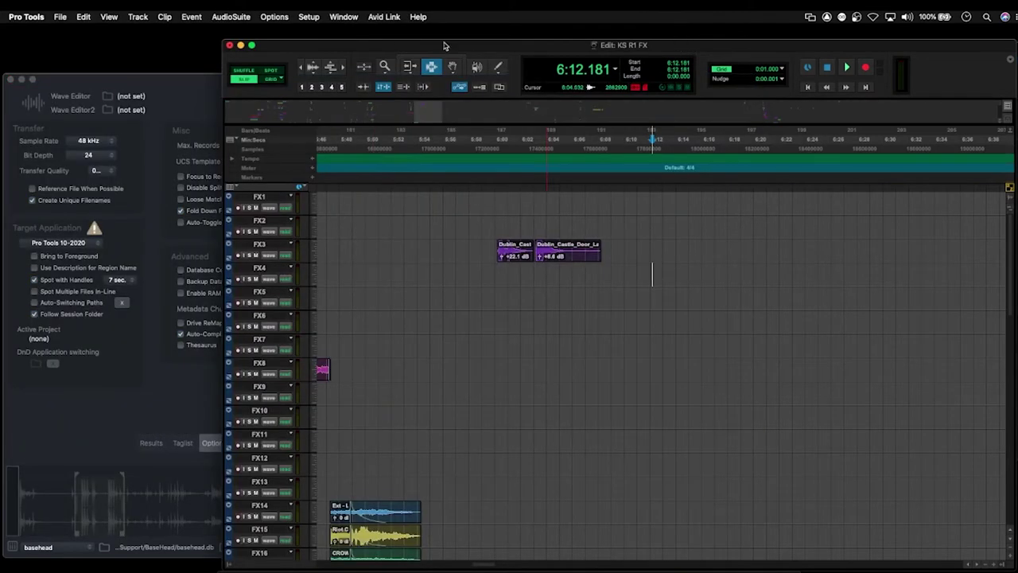
pyautogui.click(309, 17)
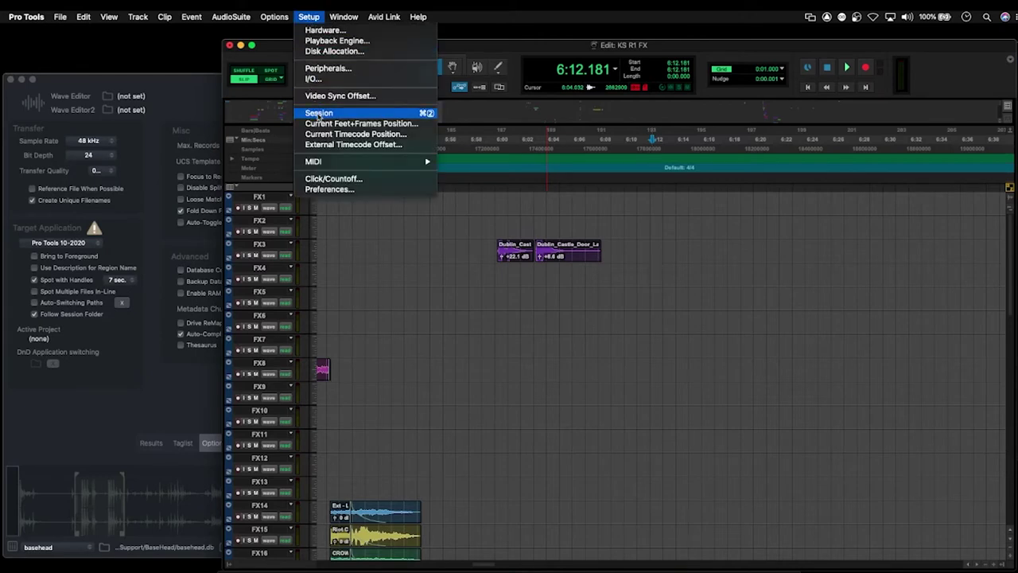
pyautogui.click(318, 113)
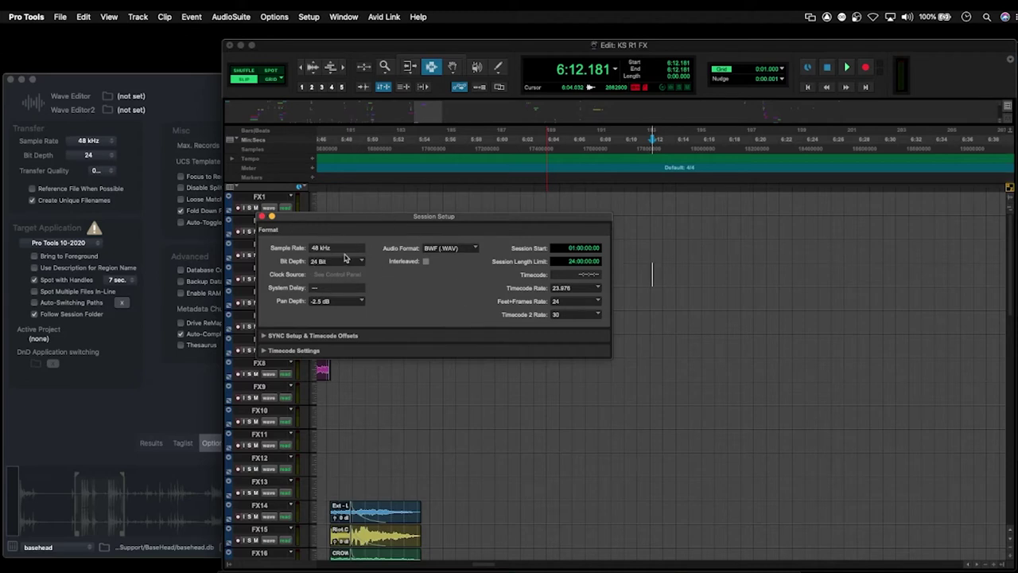
pyautogui.click(412, 289)
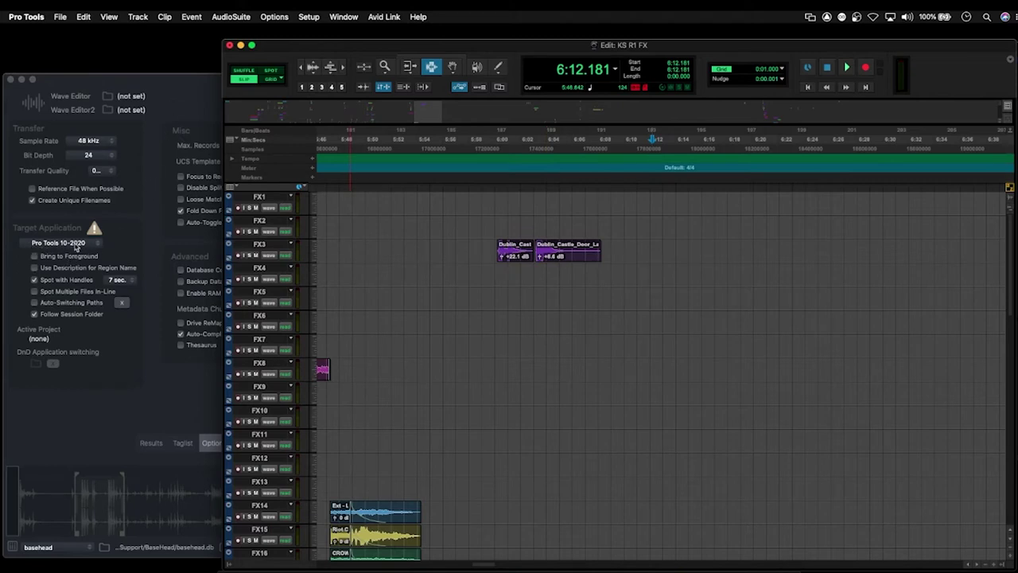
pyautogui.click(180, 106)
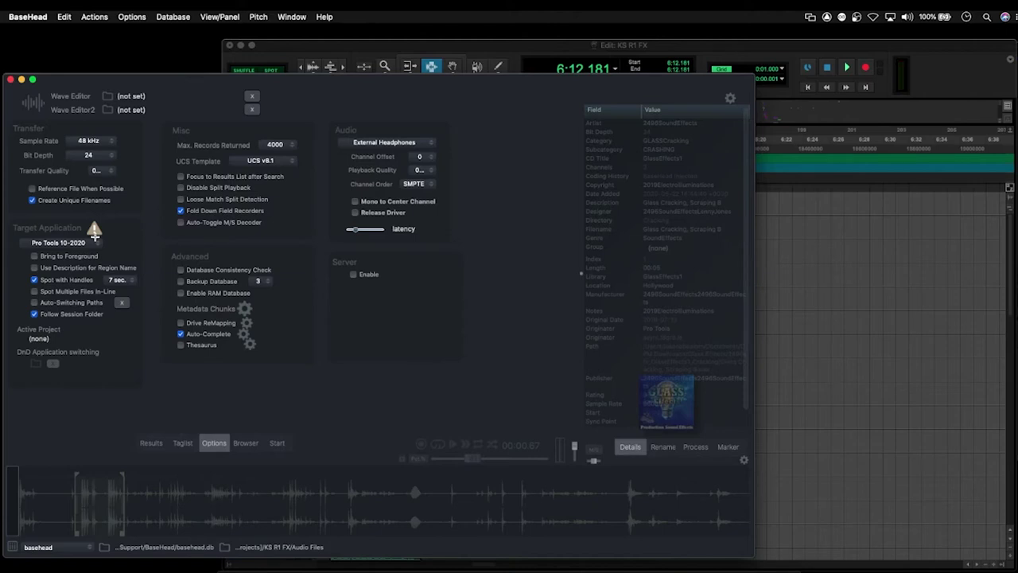
# - From the Target Application warning, request Accessibility permission and open System Preferences
pyautogui.click(92, 229)
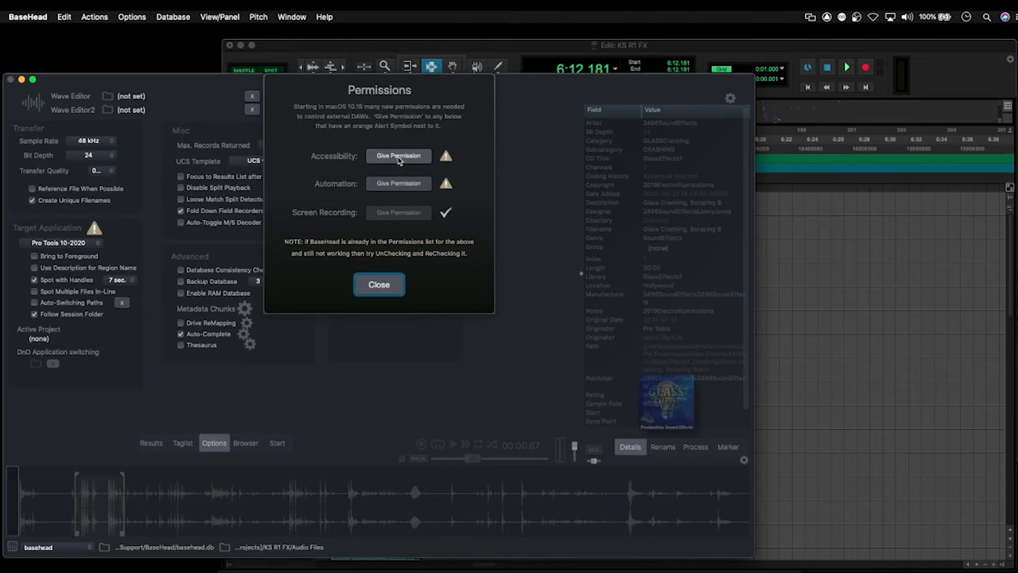
pyautogui.click(399, 158)
pyautogui.click(533, 214)
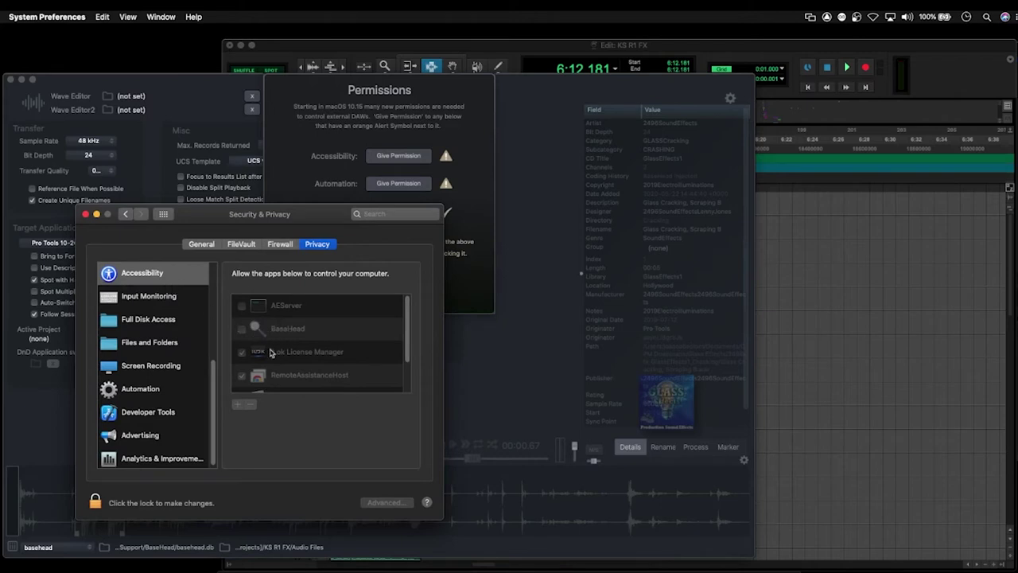
# - Unlock the Security & Privacy settings with the account password
pyautogui.click(95, 502)
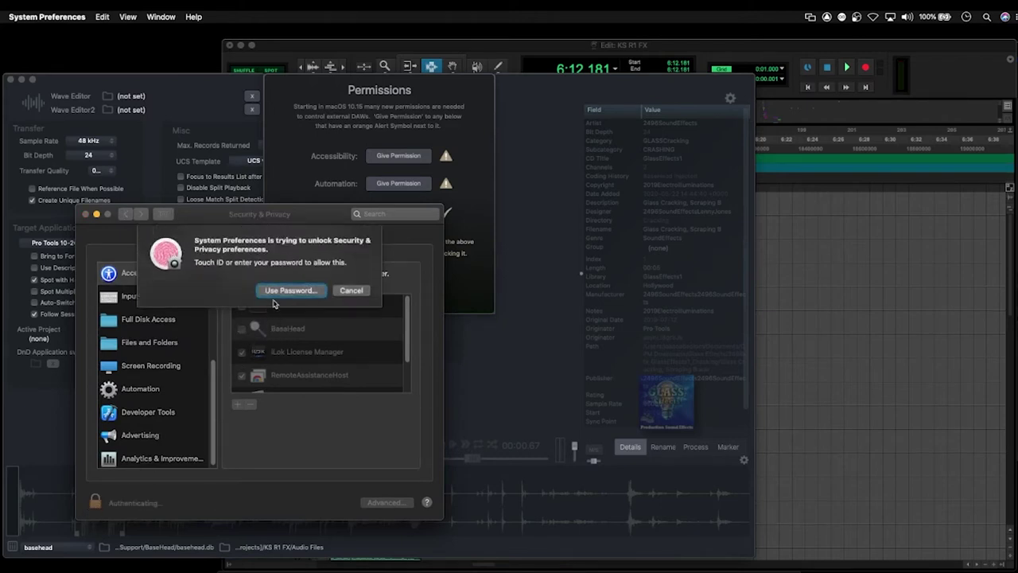
pyautogui.click(273, 295)
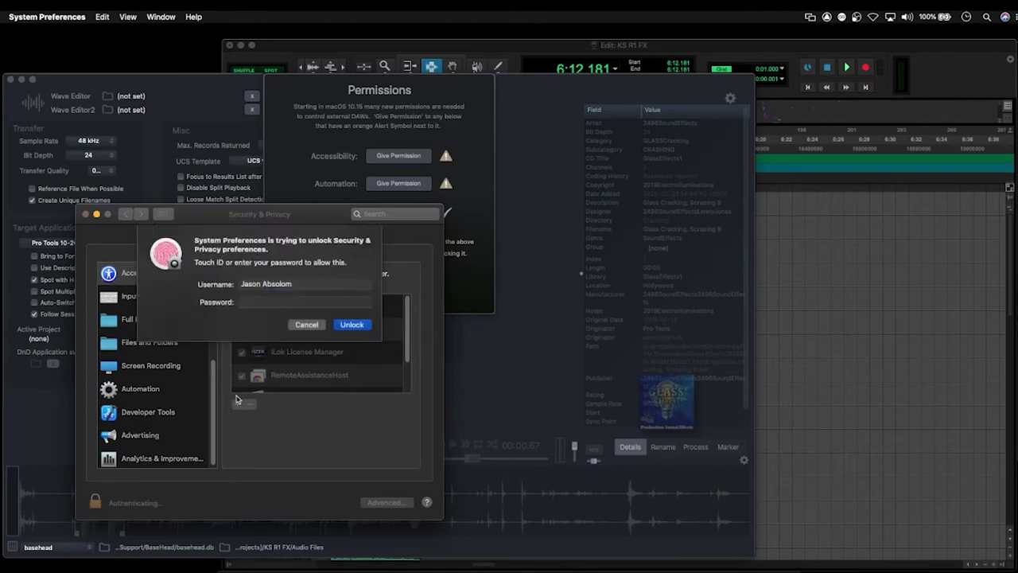
pyautogui.press('Return')
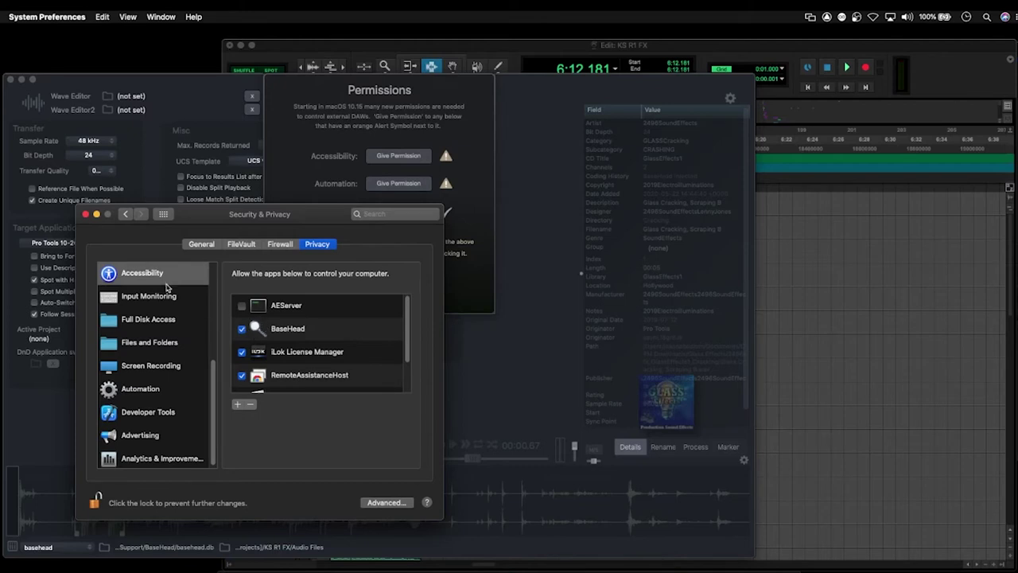
# - Allow BaseHead to automate Pro Tools, relock the settings, and review the Accessibility list
pyautogui.click(143, 394)
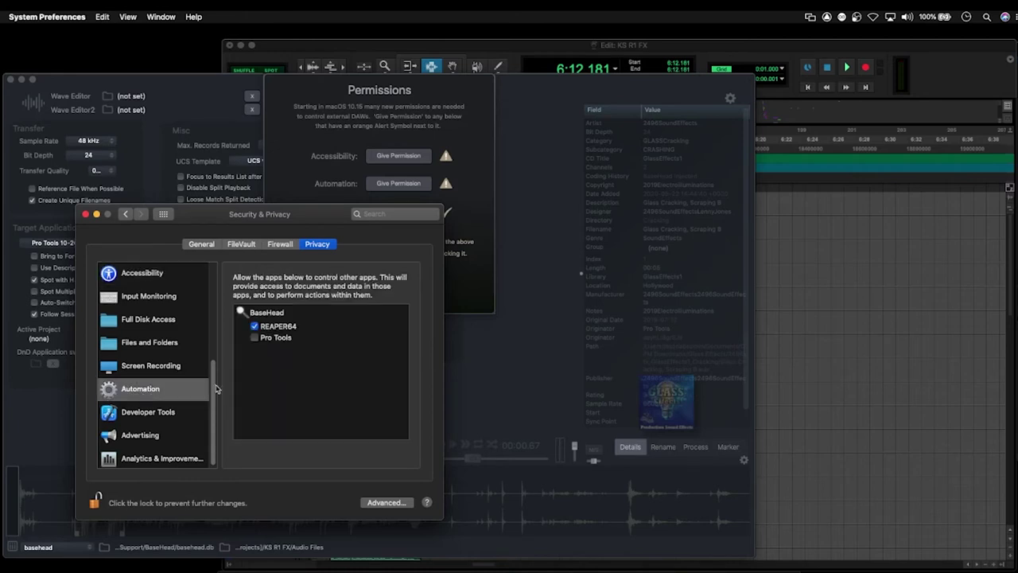
pyautogui.click(280, 339)
pyautogui.click(96, 504)
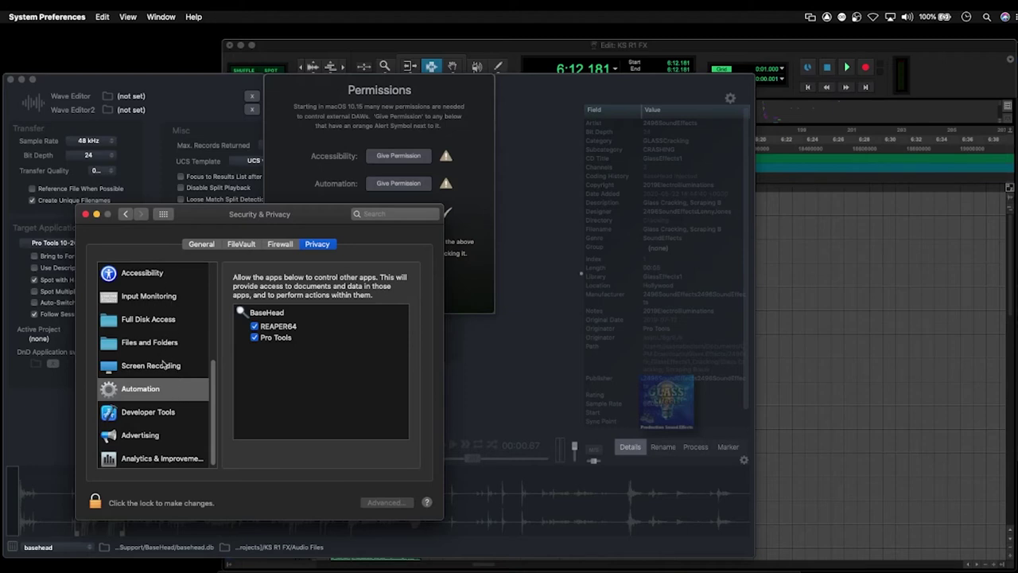
pyautogui.click(151, 278)
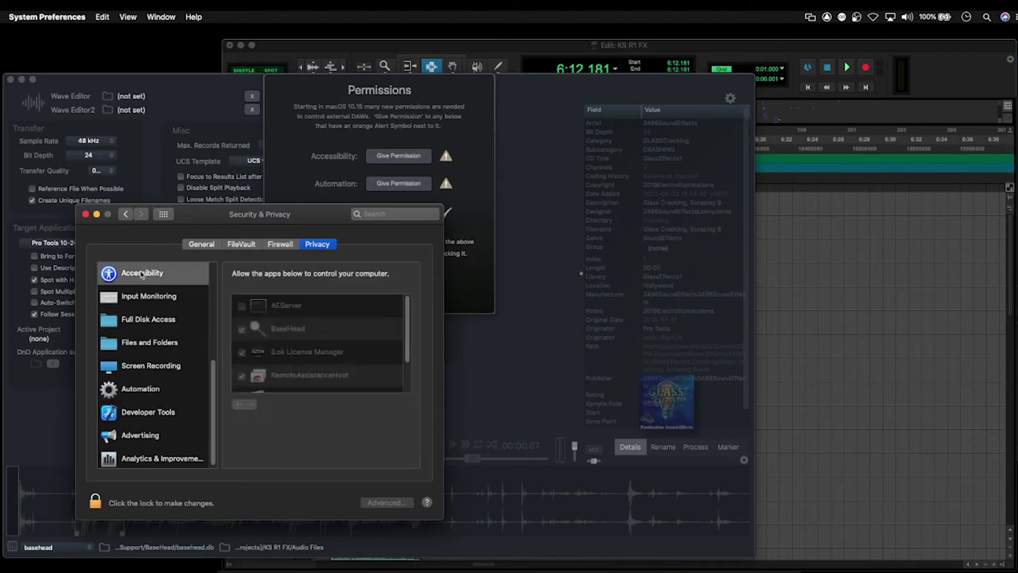
# - Grant BaseHead Screen Recording access, minimize System Preferences, and close the Permissions dialog
pyautogui.click(155, 344)
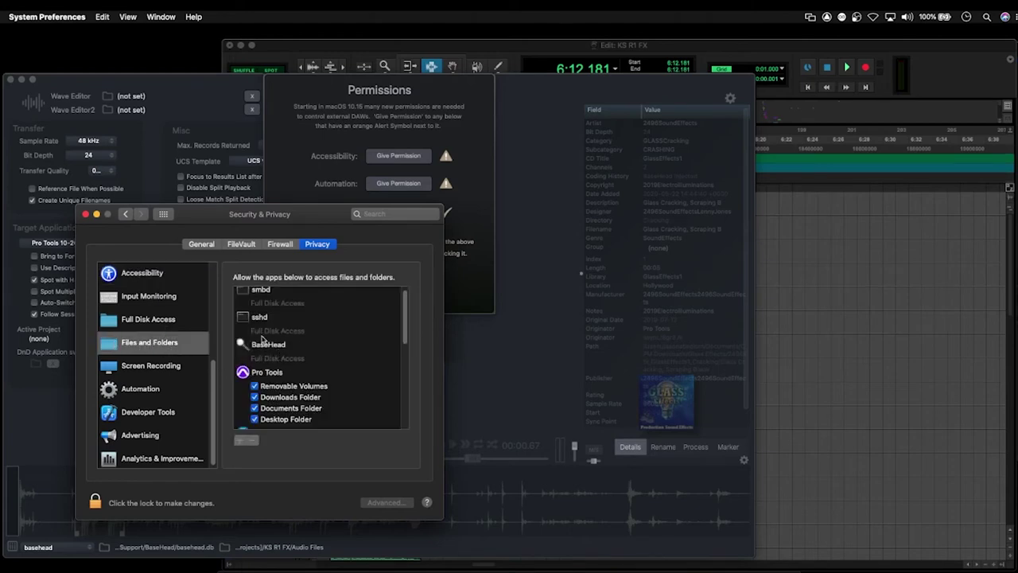
pyautogui.click(168, 368)
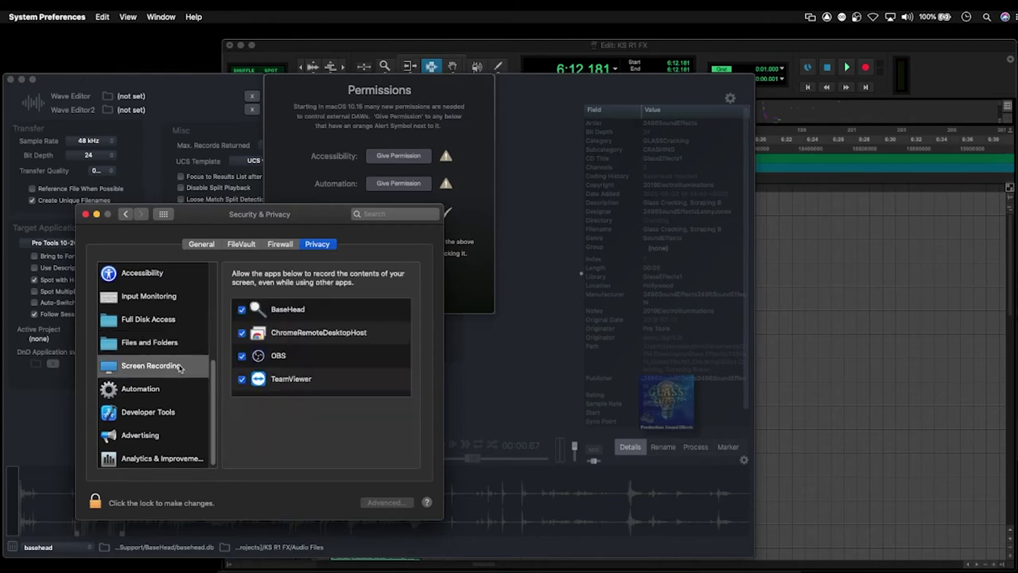
pyautogui.click(146, 394)
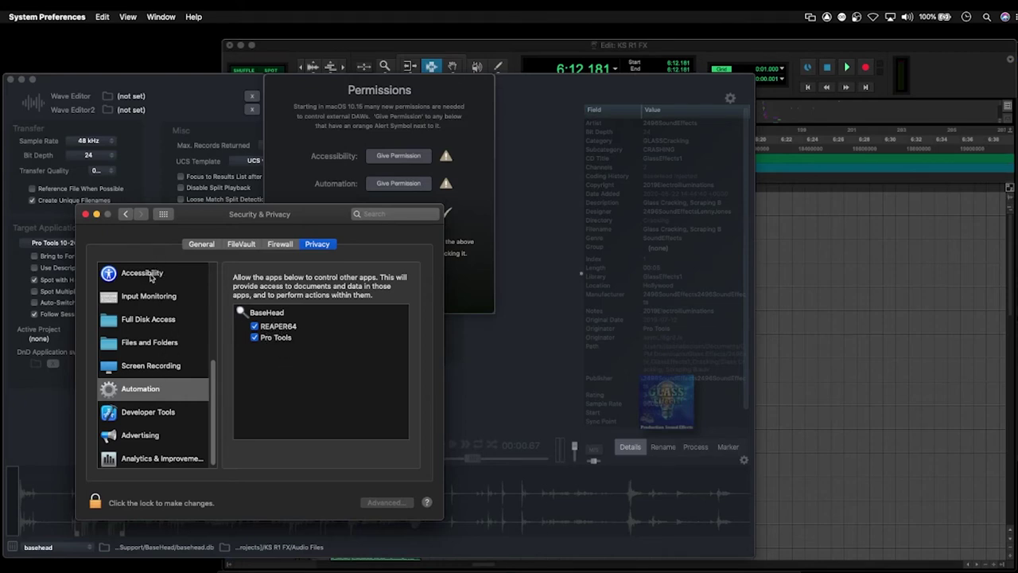
pyautogui.click(151, 274)
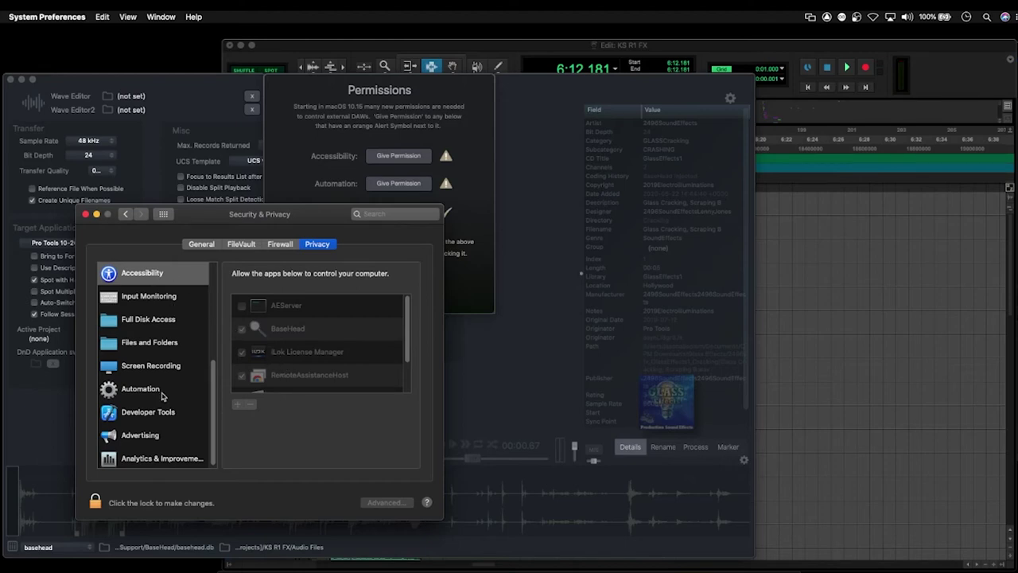
pyautogui.press('super+m')
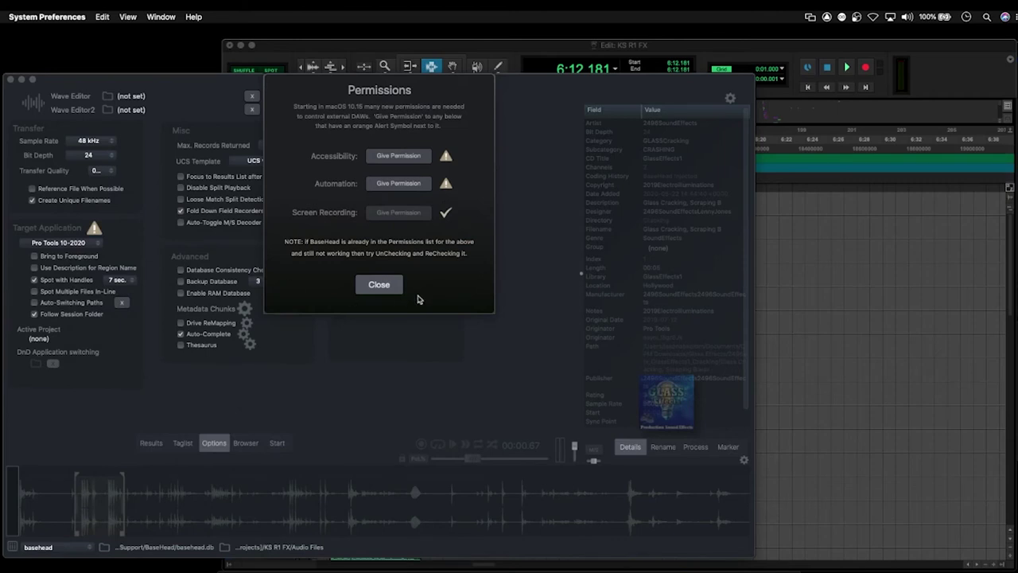
pyautogui.click(380, 269)
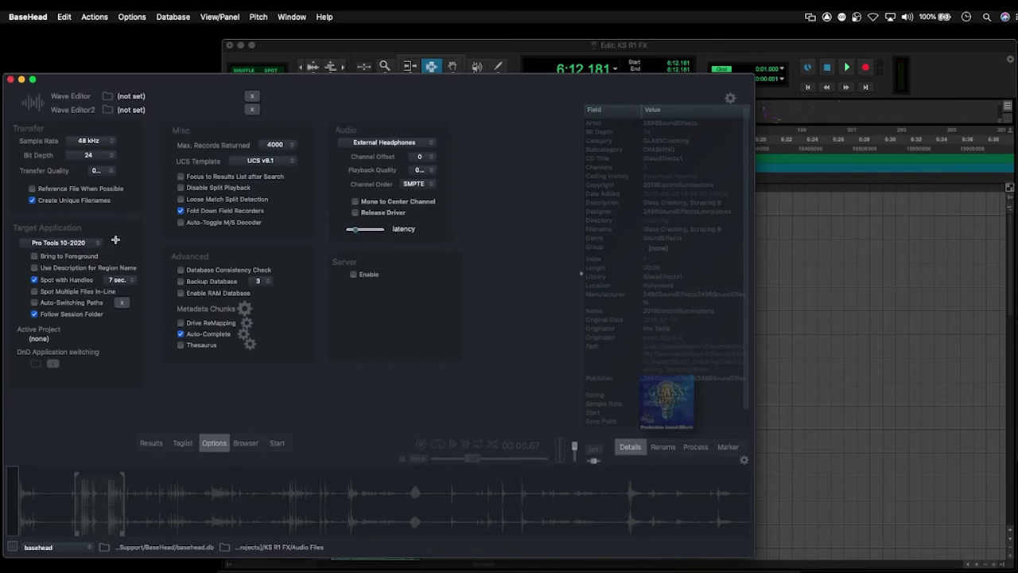
# - Return to BaseHead's Results list of glass sound effects and switch to Pro Tools
pyautogui.click(152, 443)
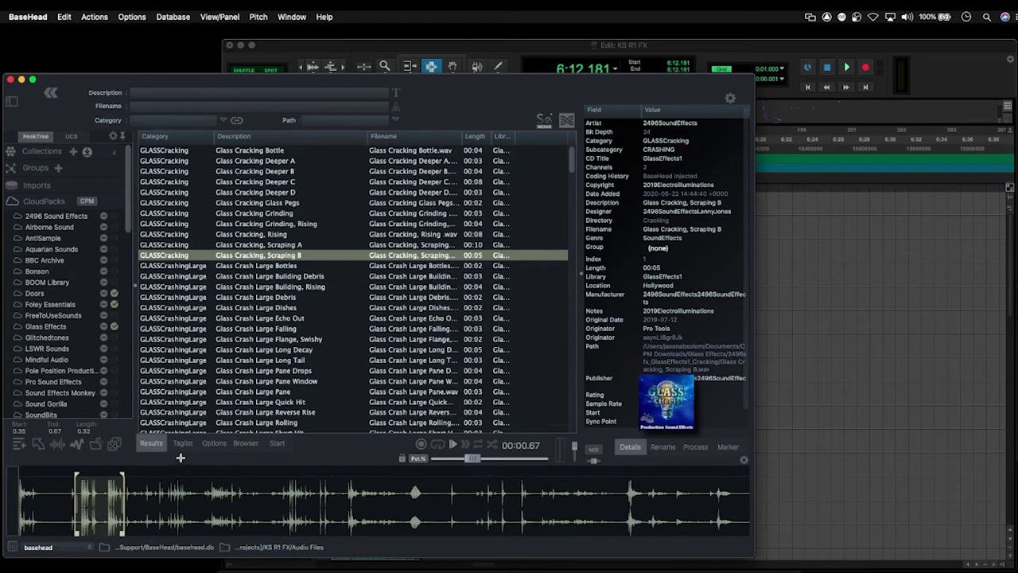
pyautogui.press('super+Tab')
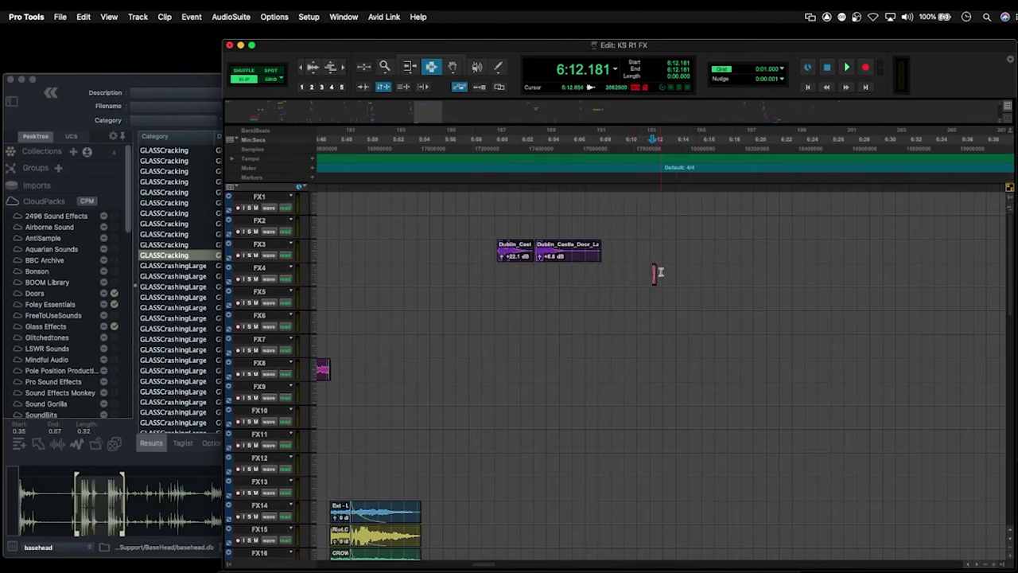
# - Review the Processing tab of Pro Tools Preferences, then go back to BaseHead's Options page
pyautogui.click(506, 143)
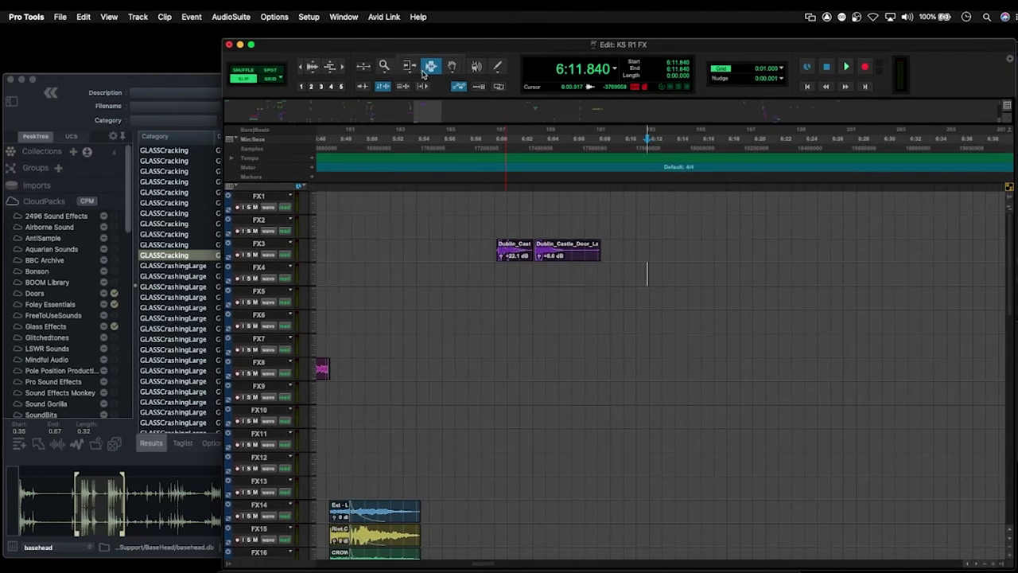
pyautogui.click(316, 19)
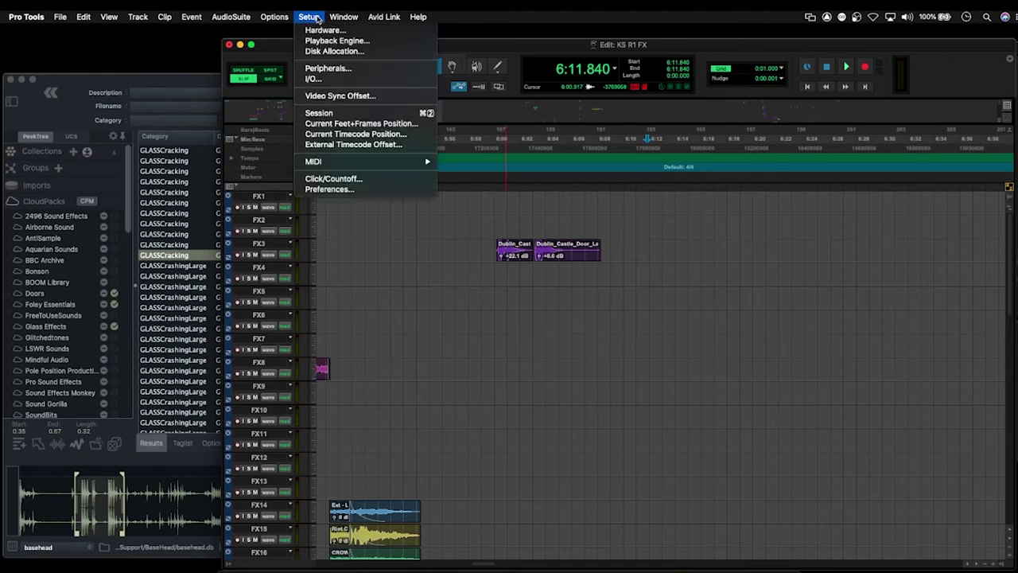
pyautogui.click(326, 188)
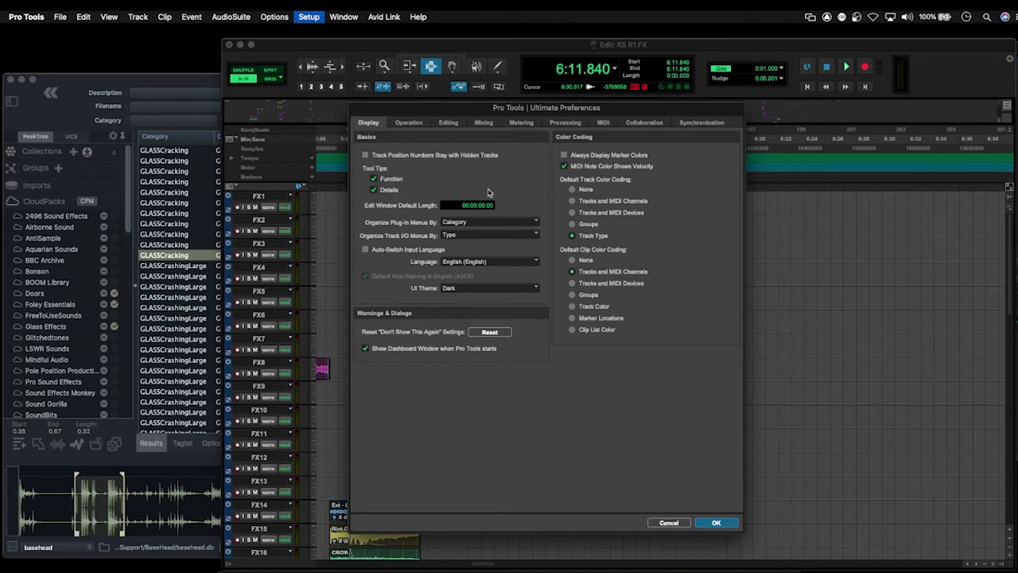
pyautogui.click(568, 124)
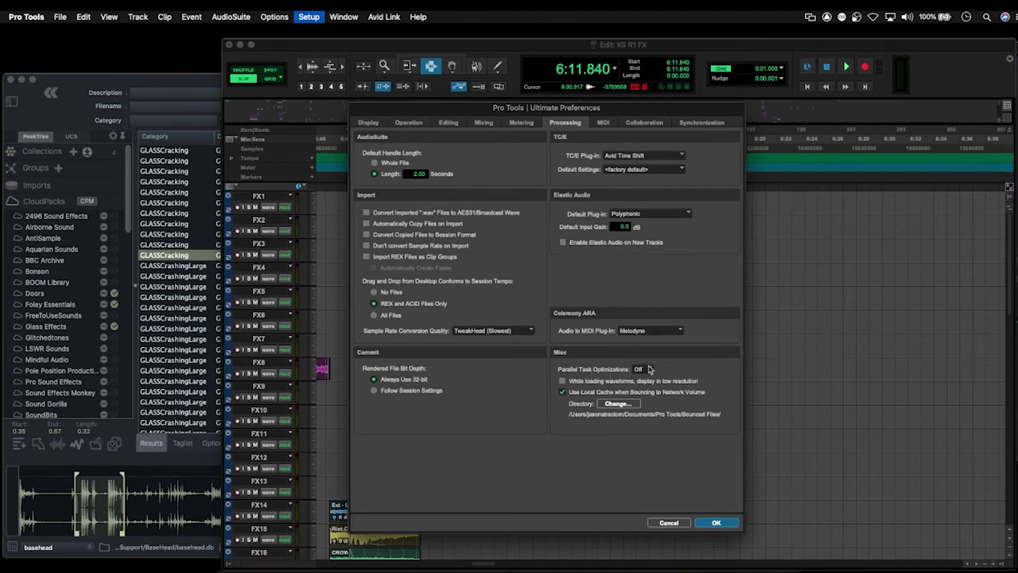
pyautogui.click(210, 443)
pyautogui.click(213, 443)
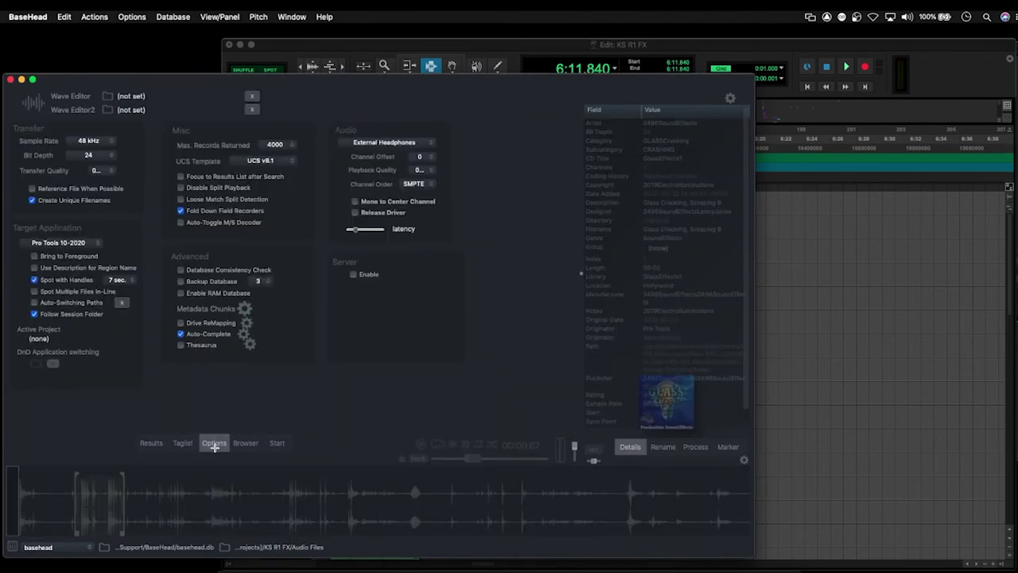
pyautogui.click(31, 188)
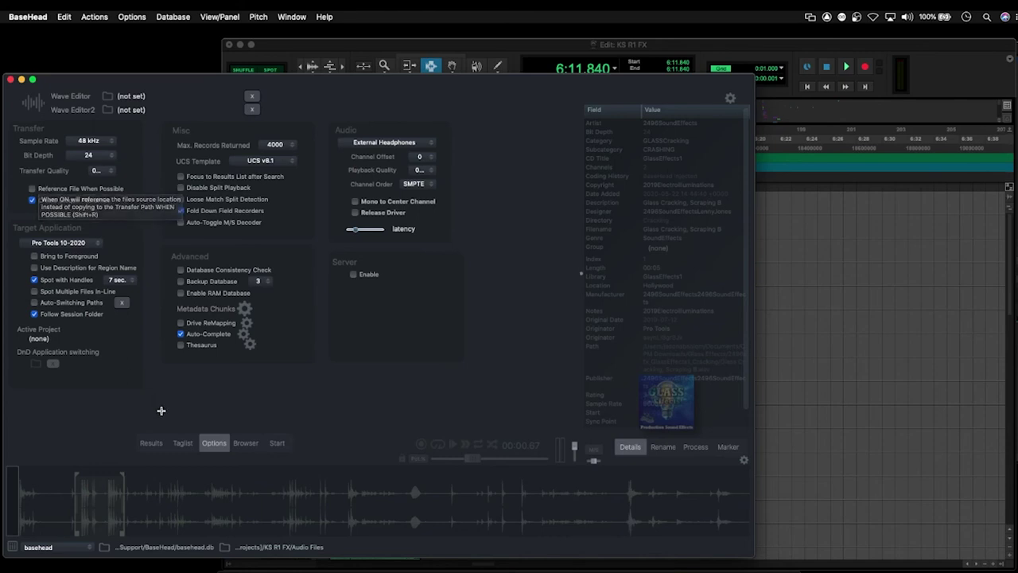
pyautogui.click(34, 314)
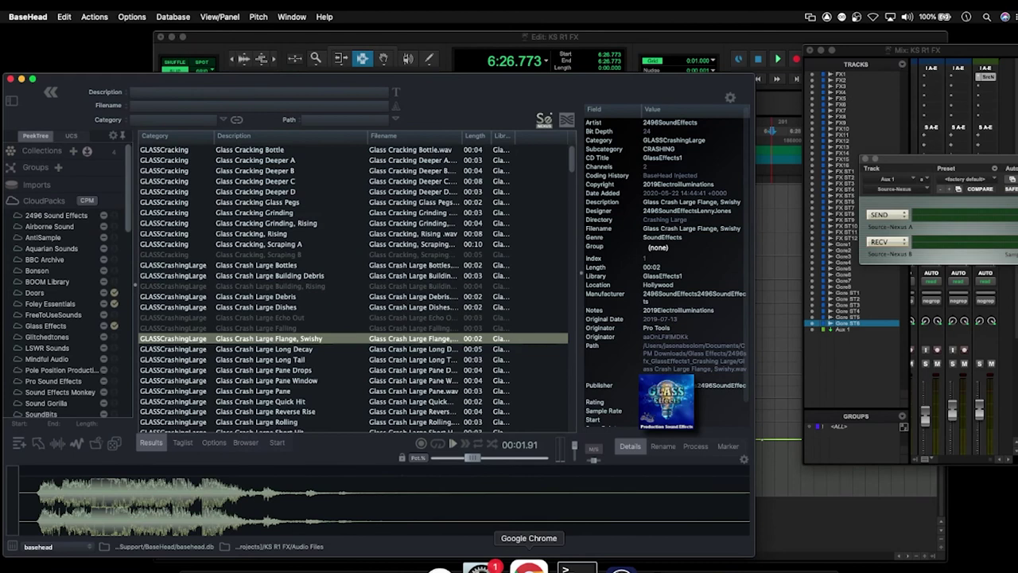
# - Bring up the BaseHead knowledge base in Chrome
pyautogui.click(529, 567)
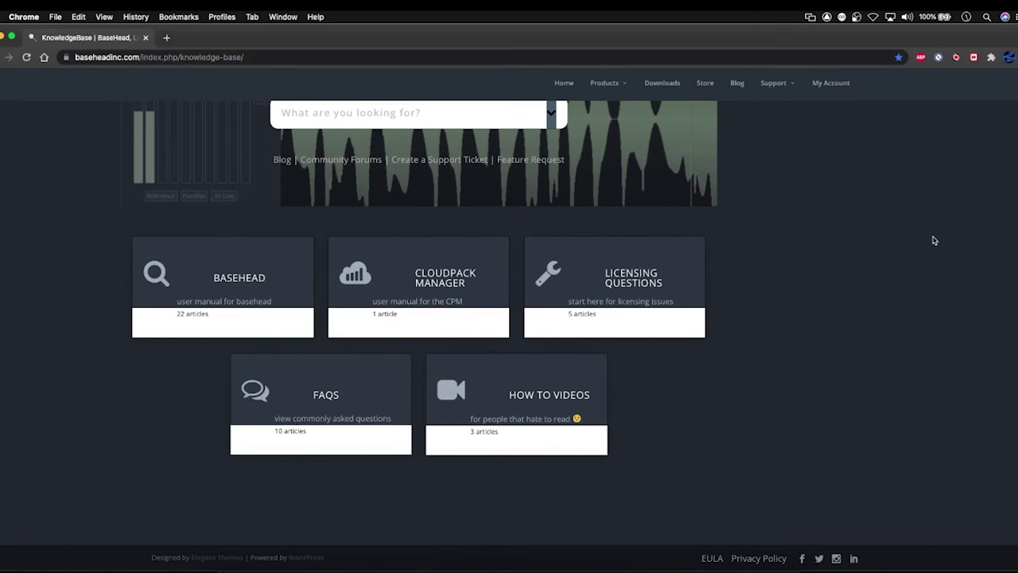
# - Browse the General BaseHead FAQ, then go to the Support > Having Issues? page
pyautogui.moveTo(775, 84)
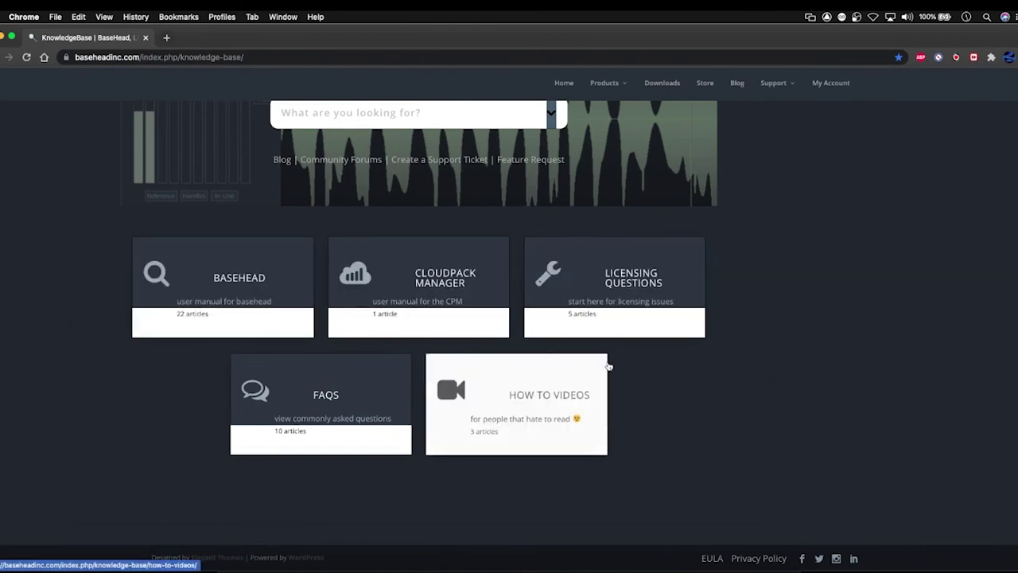
pyautogui.click(306, 419)
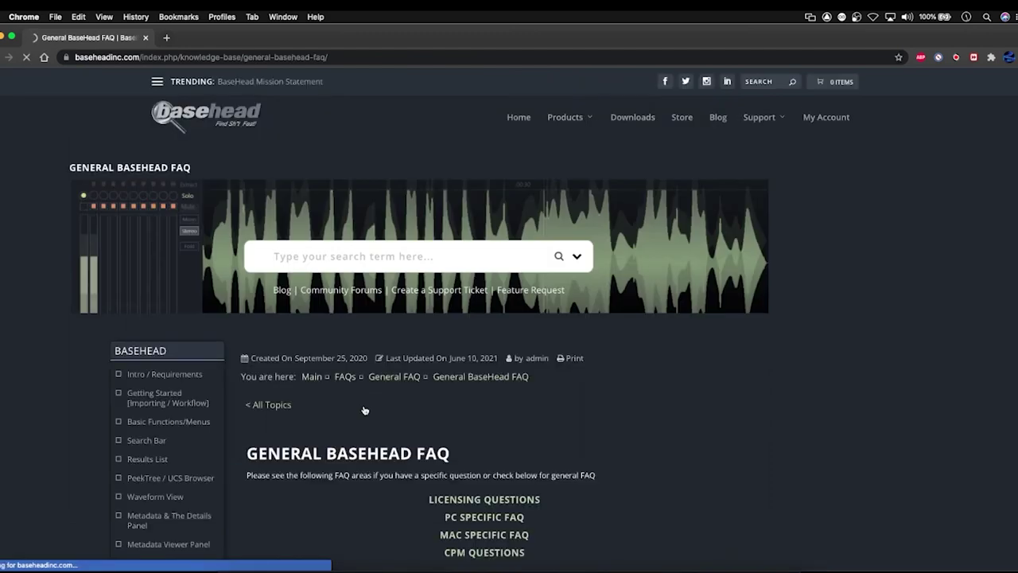
pyautogui.scroll(-3, 366, 397)
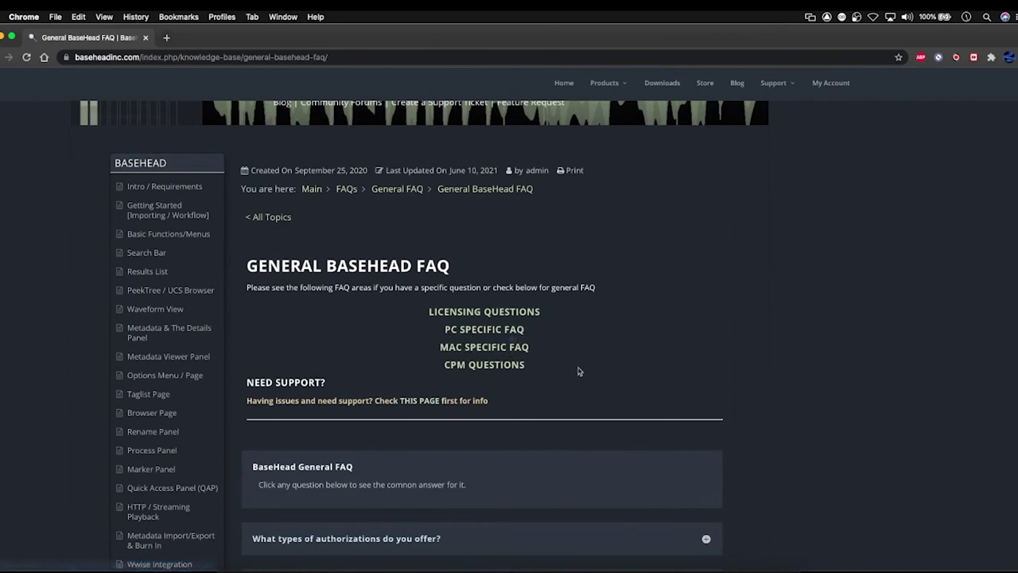
pyautogui.scroll(-10, 579, 372)
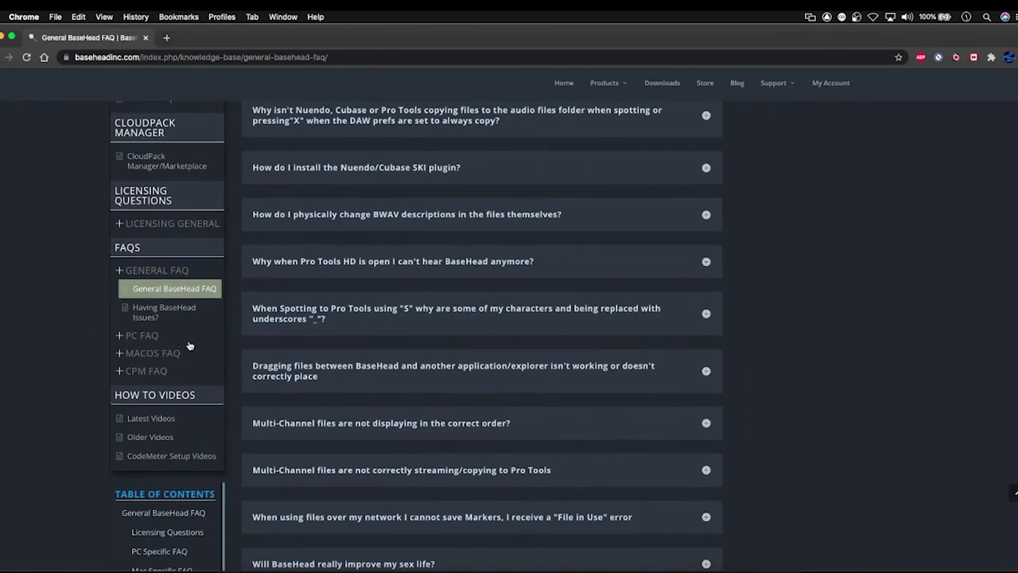
pyautogui.scroll(-5, 441, 384)
pyautogui.scroll(15, 441, 384)
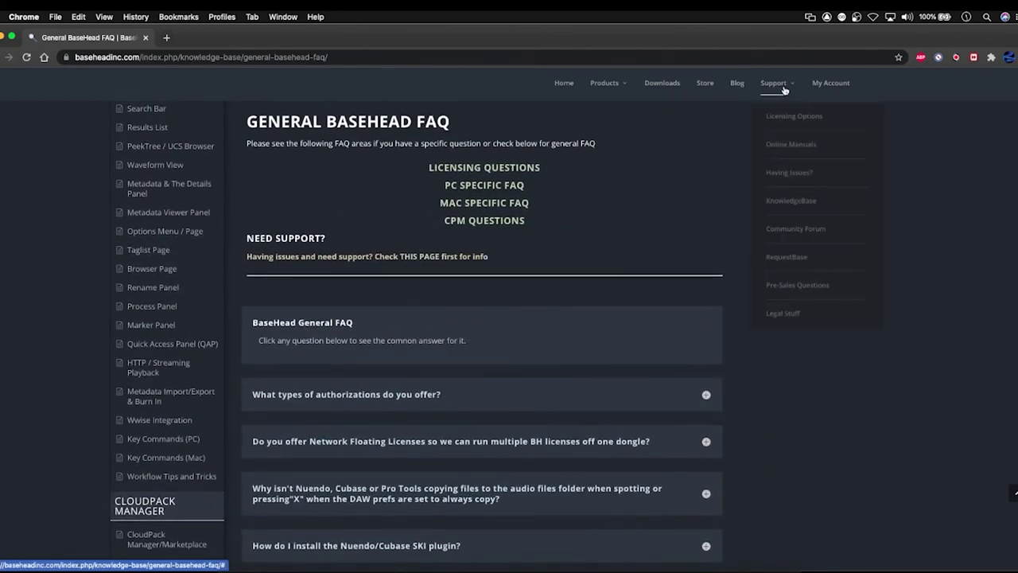
pyautogui.click(816, 176)
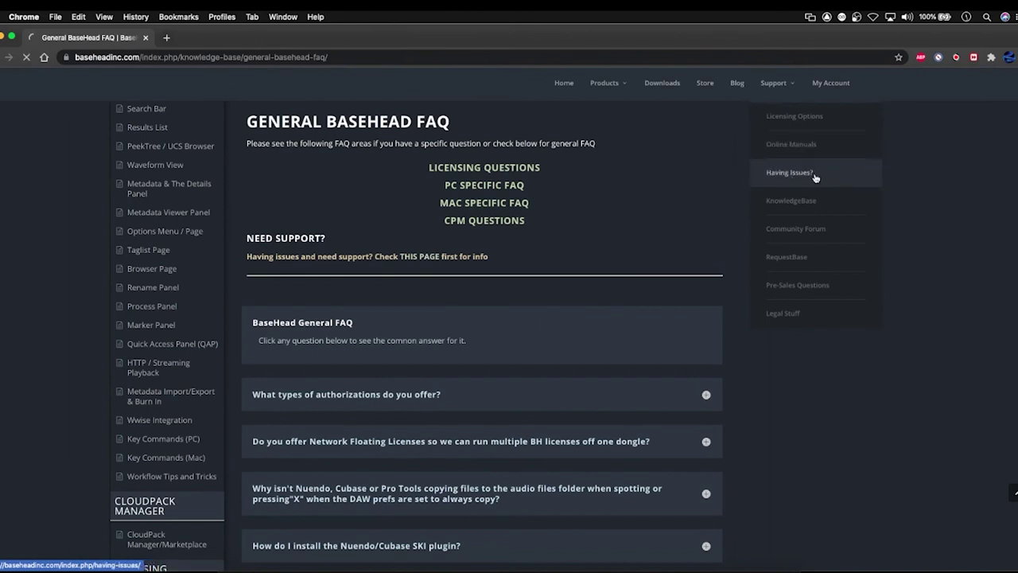